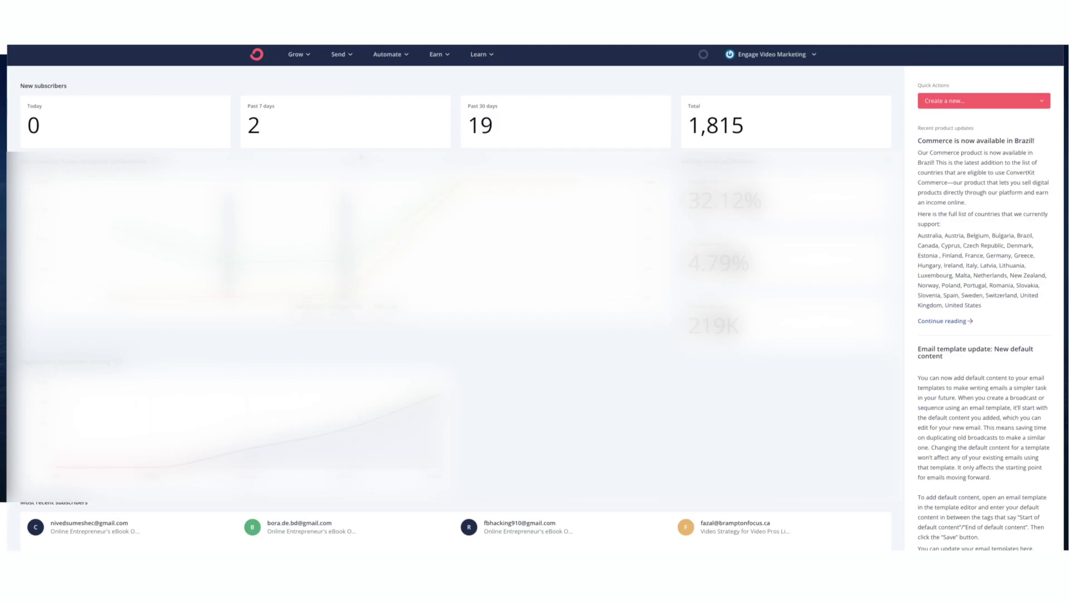
# Create a new broadcast with subject 'How to get clearer on your message' and A/B subject '[VIDEO] How are you communicating what it is that you do?'
pyautogui.click(345, 57)
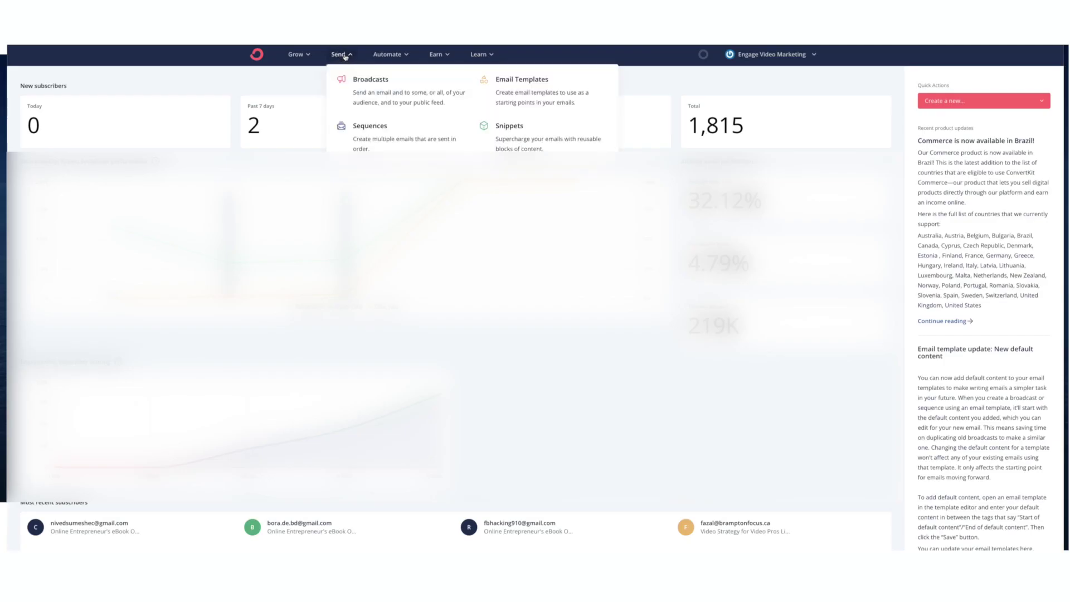
pyautogui.click(371, 83)
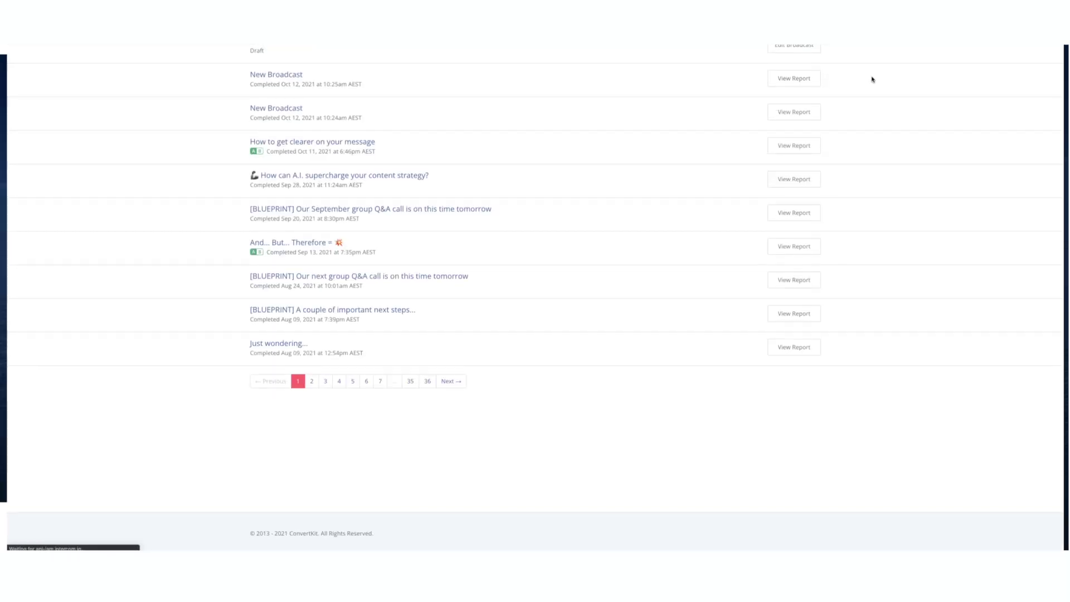
pyautogui.click(759, 112)
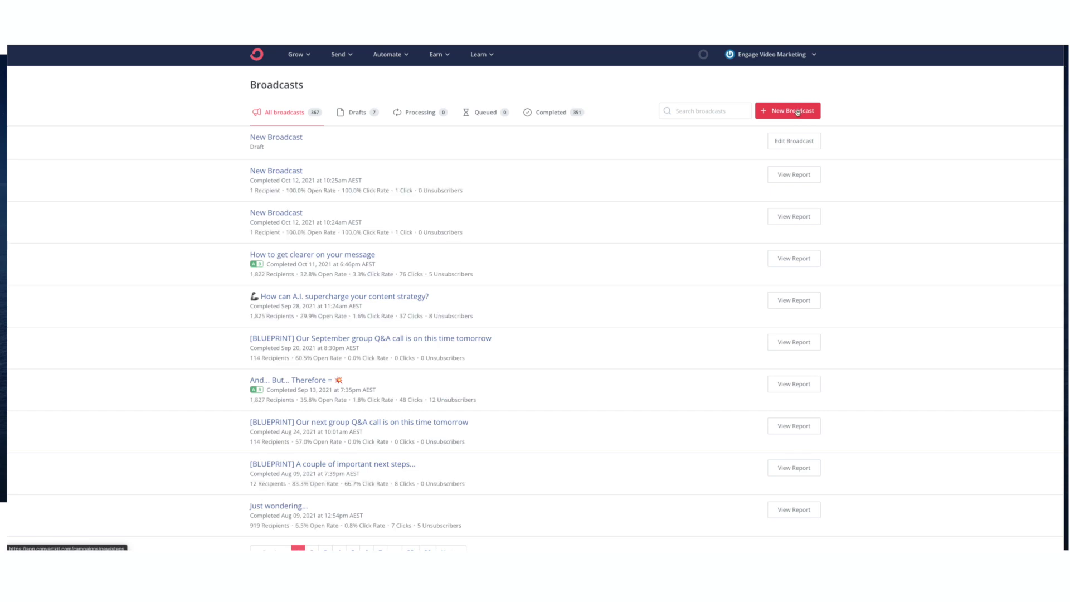
pyautogui.write('How to get clearer on your message')
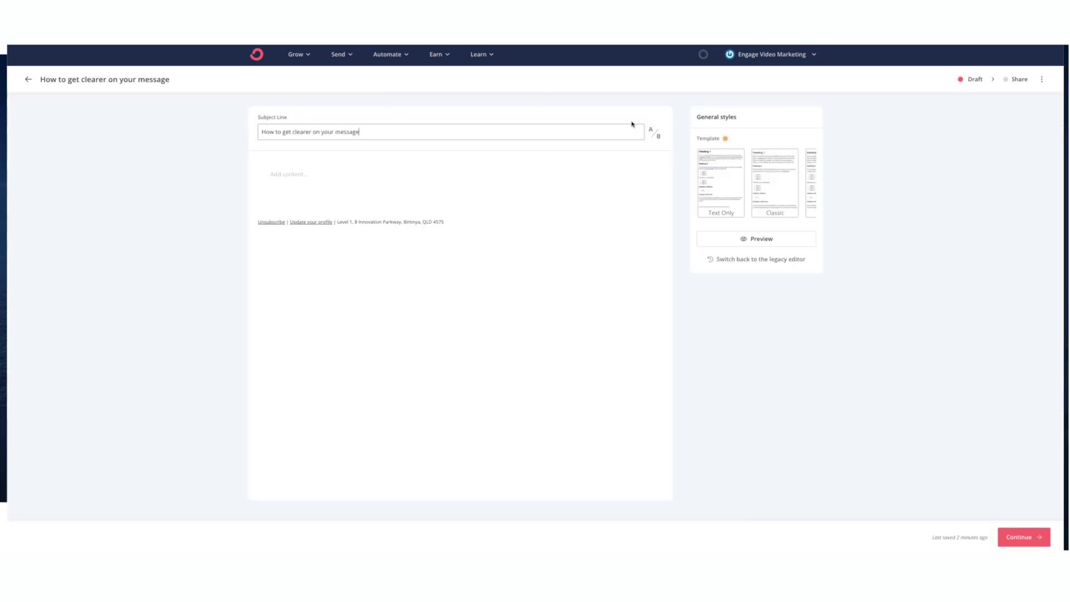
pyautogui.click(655, 132)
pyautogui.write('[VIDEO] How are you communicating what it is that you do?')
# Paste the email body text, leaving a blank line after the 1-4-1 Method paragraph
pyautogui.press('Tab')
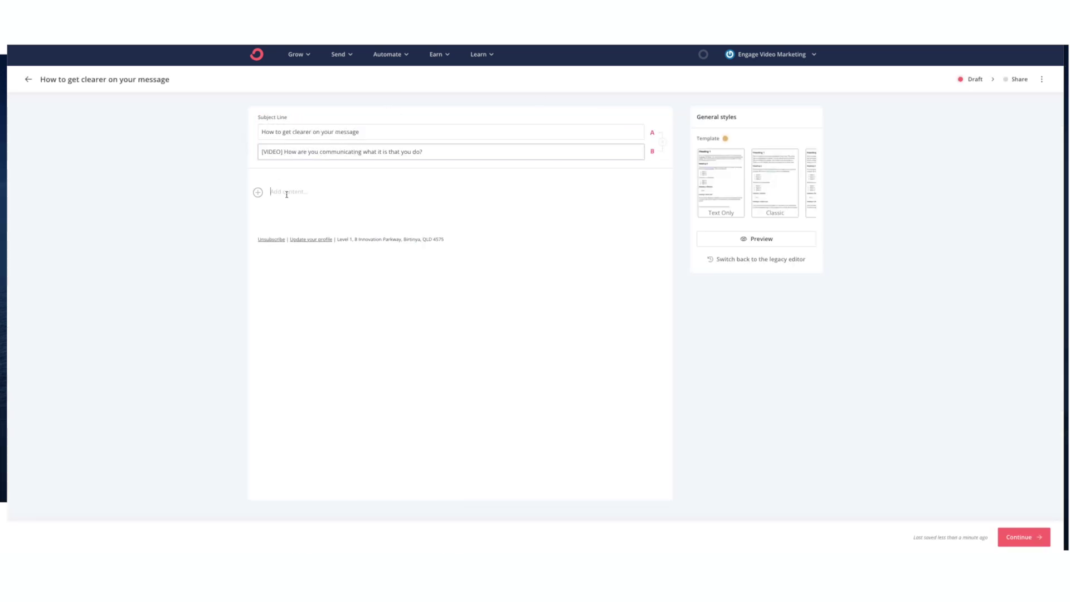
pyautogui.write('G\'day {{ subscriber.first_name }}, Have you ever been in one of those awkward situations, at a business networking event perhaps, where someone comes up to you and says... "So, what do you do?" ... Do you have an answer? ... Is it clear and compelling?')
pyautogui.write("If you've ever struggled with clearly communicating what you do in business, and why you do it then this week's video I've shared on YouTube is exactly what you need. In it, I'm outlining my simple 1-4-1 Method for getting intense clarity on your business messaging, and this exercise is super powerful to do both for your own business and for us Video Strategists, to work through with our clients too")
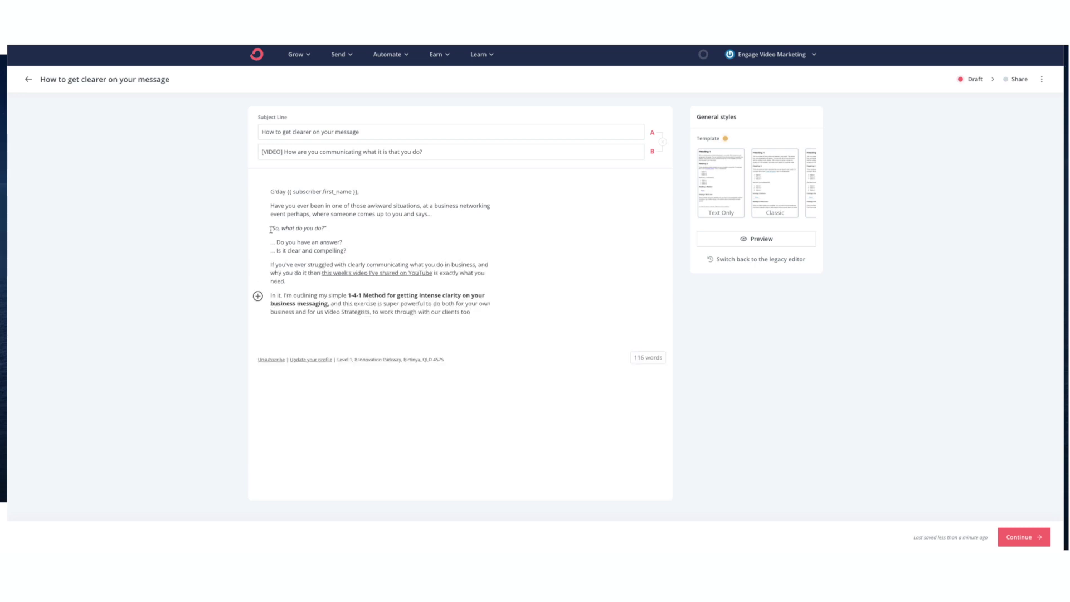
pyautogui.click(354, 323)
pyautogui.write('.')
pyautogui.press('Return')
pyautogui.write("(and don't miss the free template linked in the YouTube description too!) And of course, once you're clear on HOW to communicate what you do... this becomes a game-changer for clarifying your video strategy, scripts, website copy or emails.... Let me know what you think? Is the 1-4-1 Method something you'll be using for your business? Talk soon, {{ snippet.evm-standard-email-signature }}")
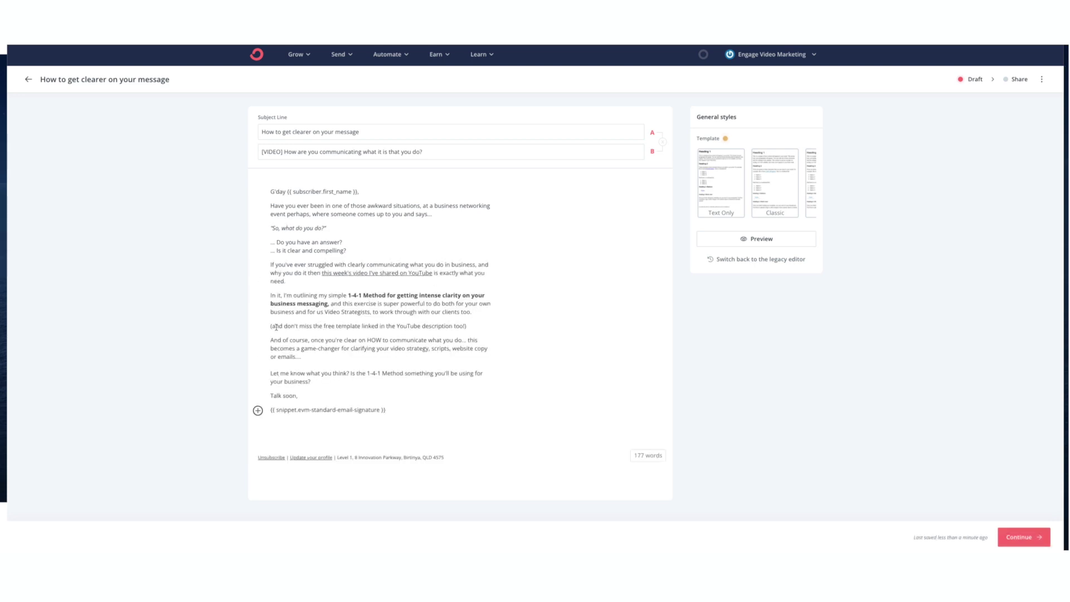
pyautogui.press('BackSpace')
pyautogui.press('Return')
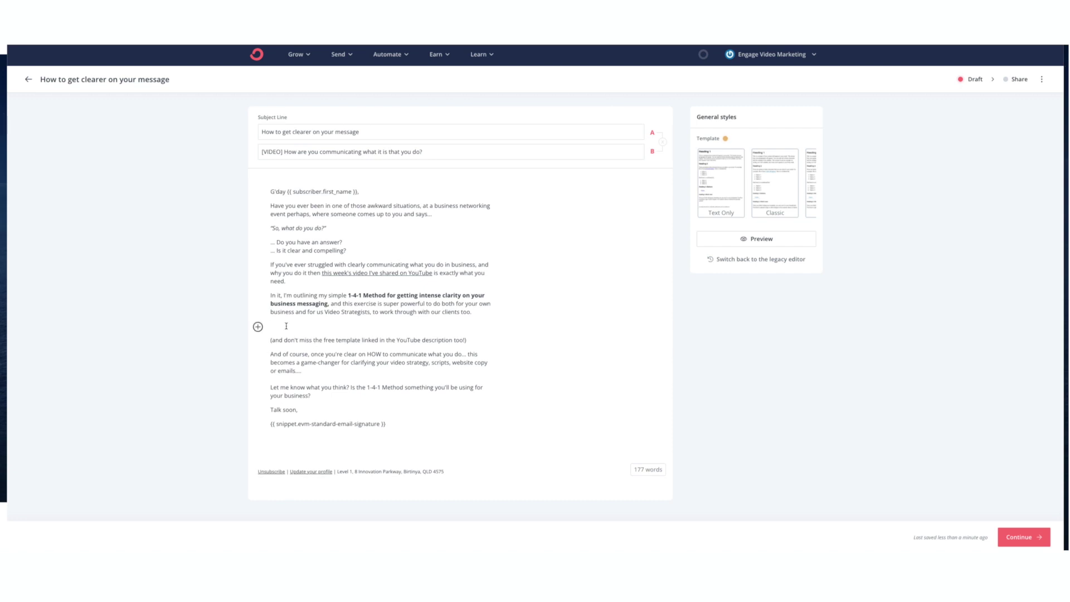
# Insert a Video block on the blank line and paste the 1-4-1 Method YouTube link into it
pyautogui.click(257, 327)
pyautogui.scroll(-2, 280, 371)
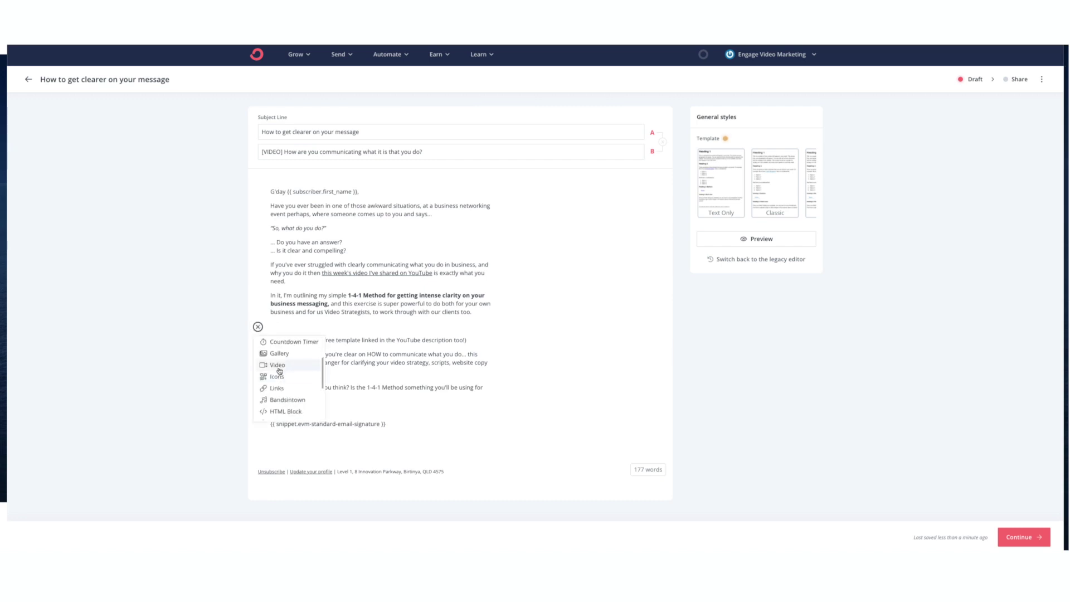
pyautogui.click(278, 365)
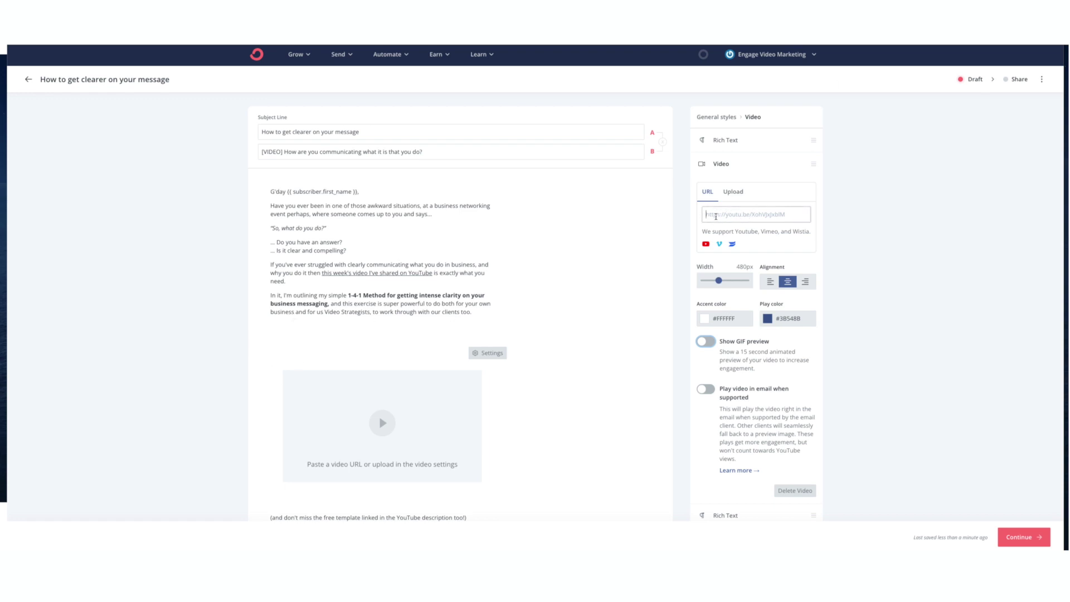
pyautogui.write('https://youtu.be/0I0k-F69fYc')
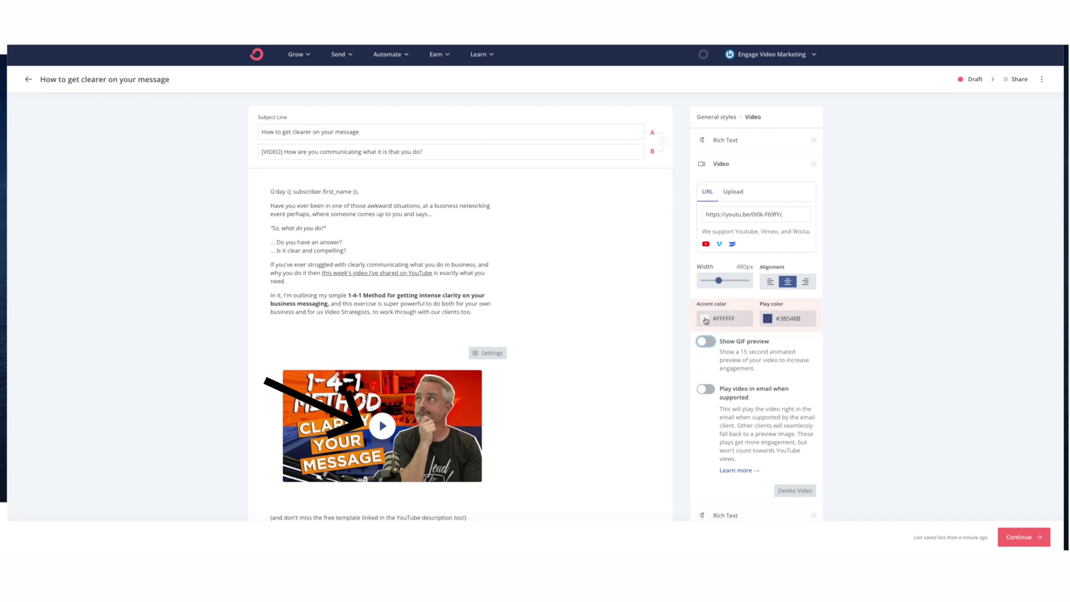
# Set the video block's play colour to orange #FEB003 and keep its accent colour white #FFFFFF
pyautogui.click(724, 318)
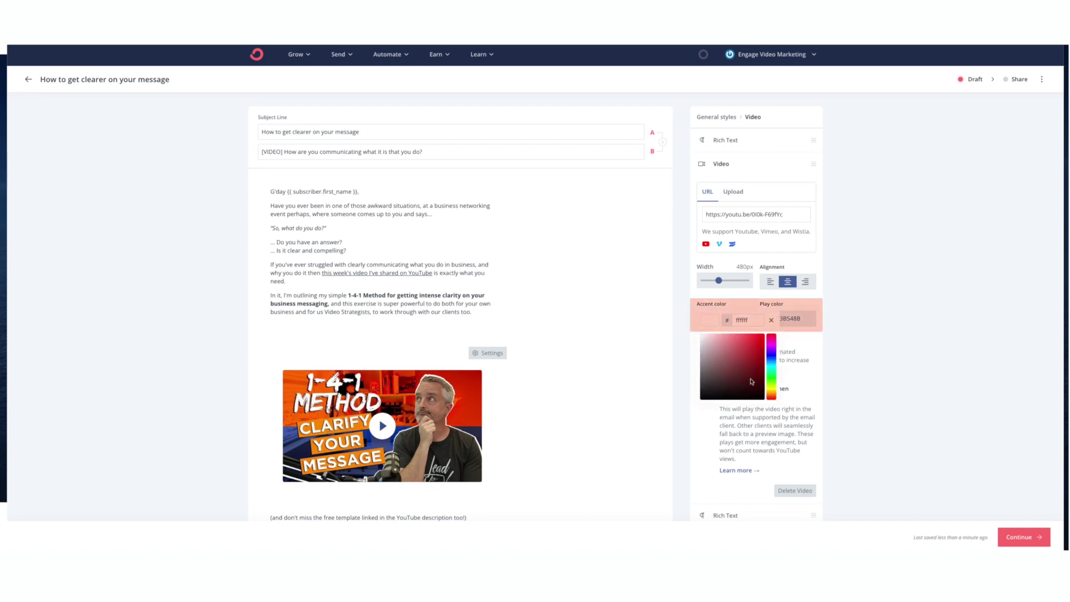
pyautogui.moveTo(714, 359); pyautogui.dragTo(703, 400)
pyautogui.click(792, 318)
pyautogui.click(818, 340)
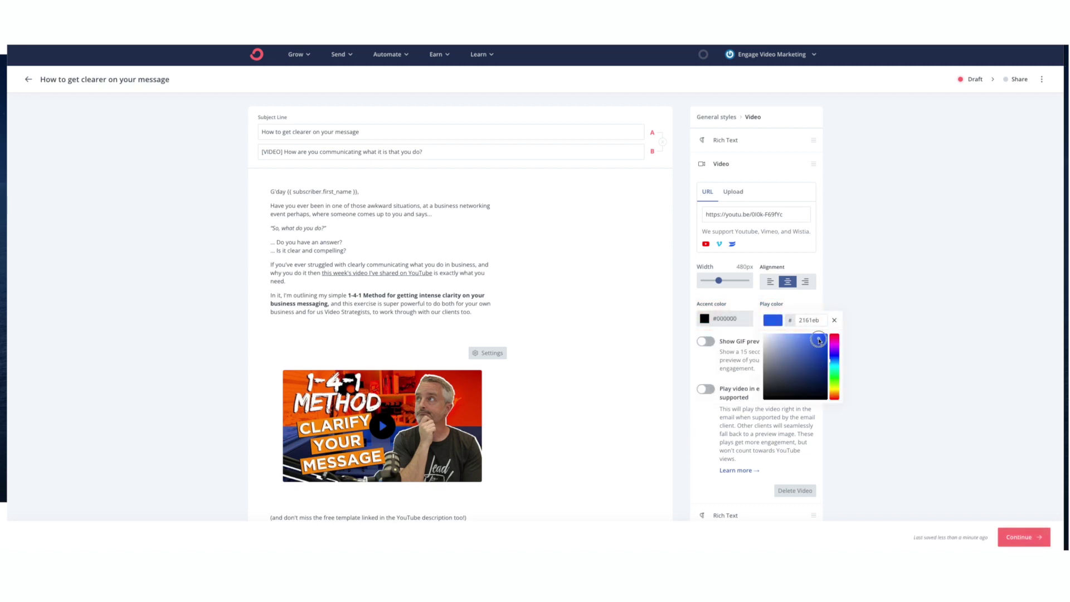
pyautogui.moveTo(834, 361); pyautogui.dragTo(836, 391)
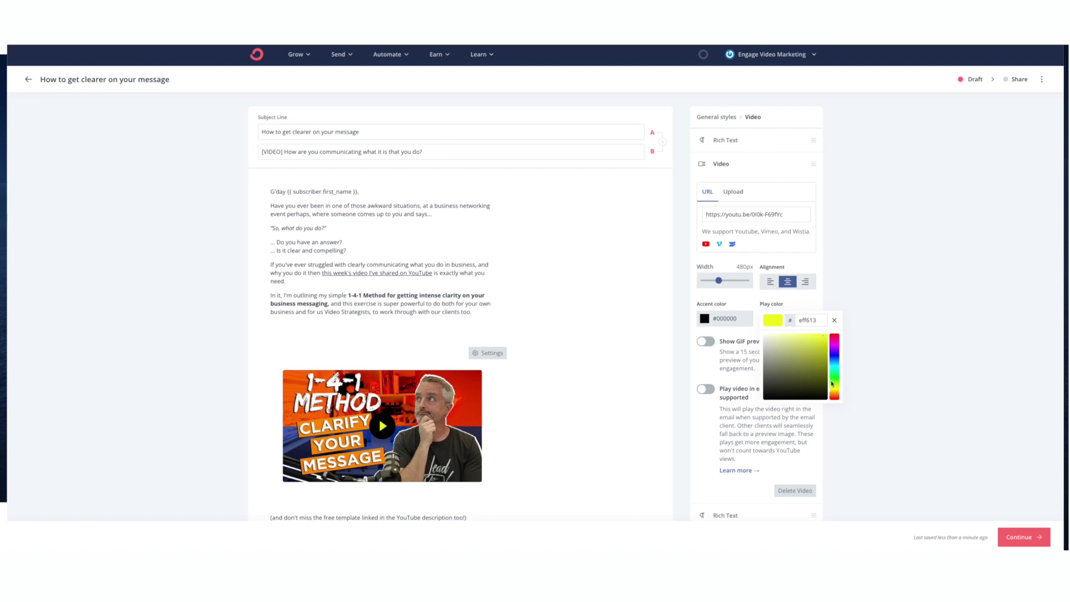
pyautogui.moveTo(836, 395); pyautogui.dragTo(835, 397)
pyautogui.click(827, 334)
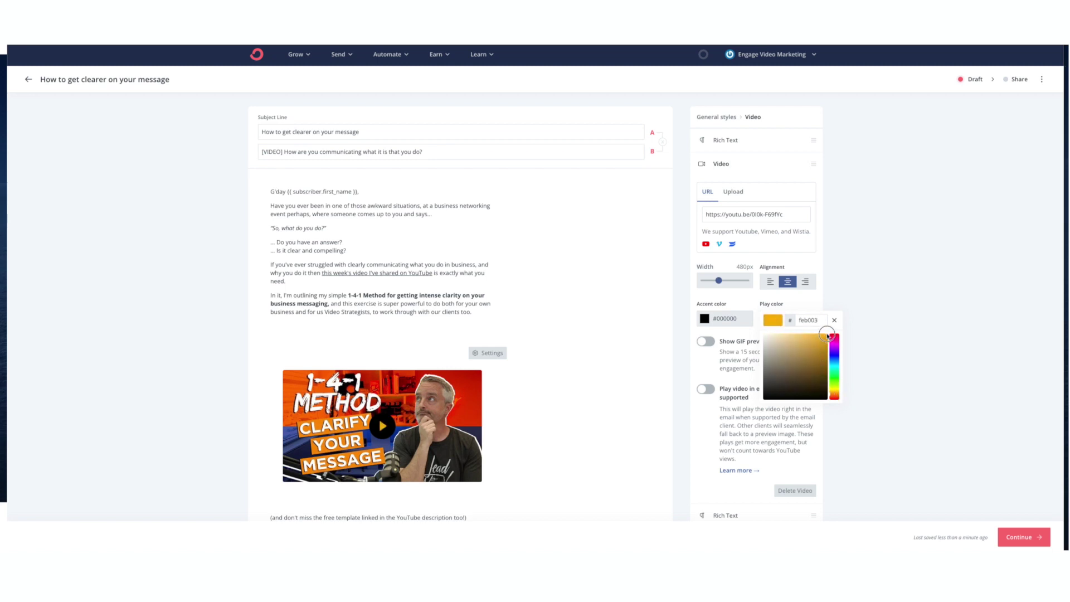
pyautogui.click(739, 319)
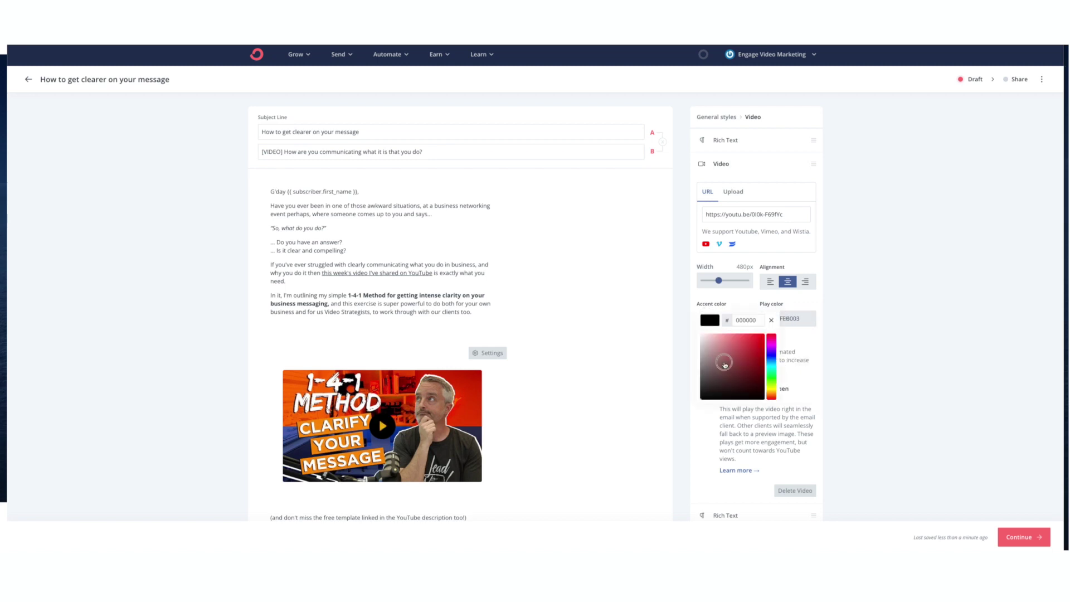
pyautogui.click(691, 330)
pyautogui.click(819, 336)
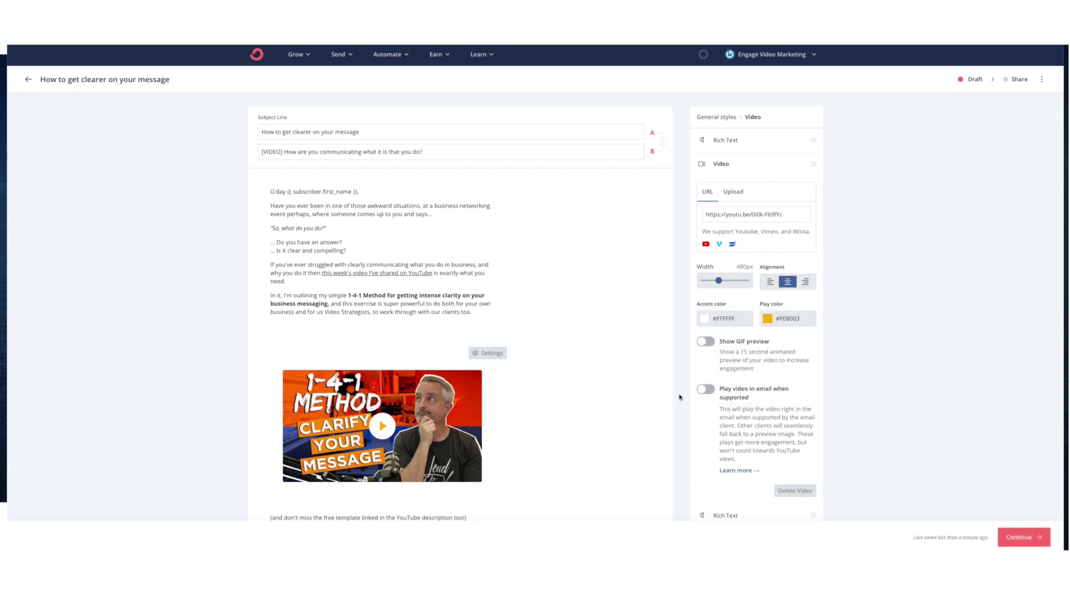
# Turn on the animated GIF preview and save its clip window at 01:50–02:00
pyautogui.click(707, 341)
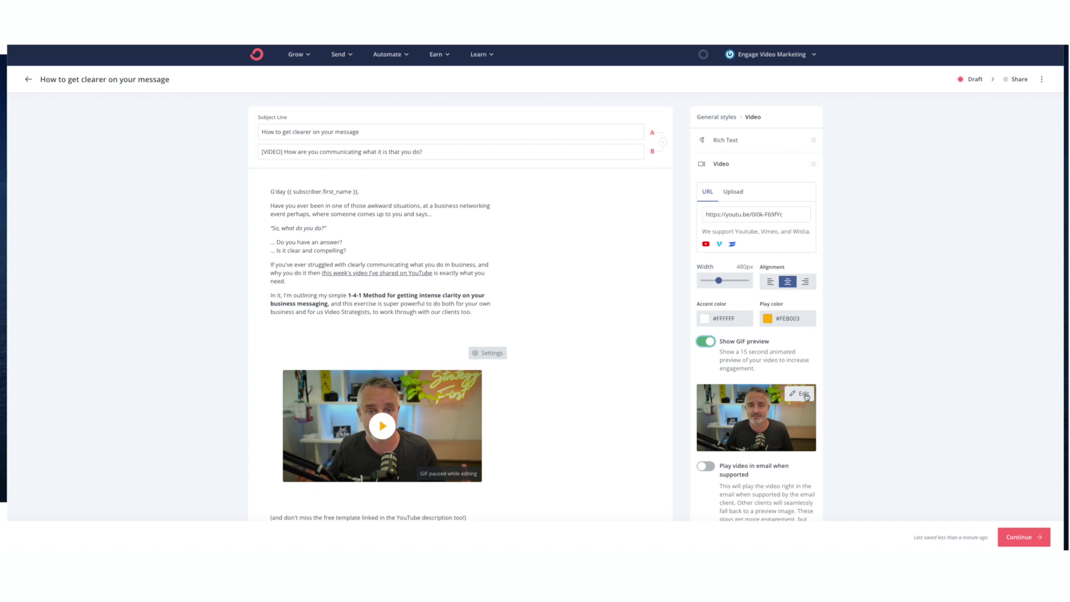
pyautogui.click(802, 393)
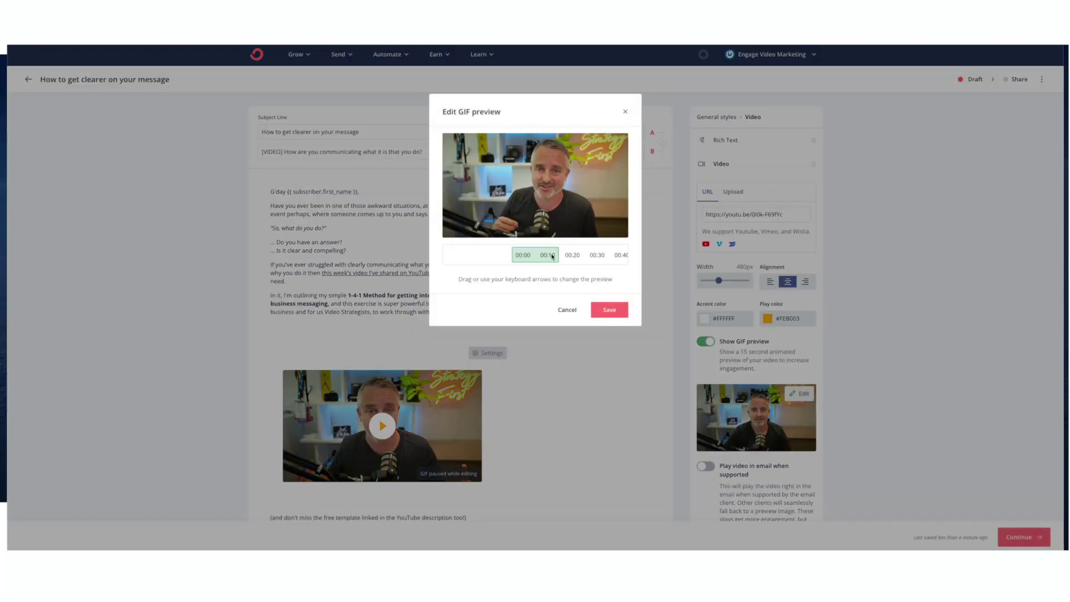
pyautogui.click(522, 256)
pyautogui.moveTo(522, 255); pyautogui.dragTo(257, 256)
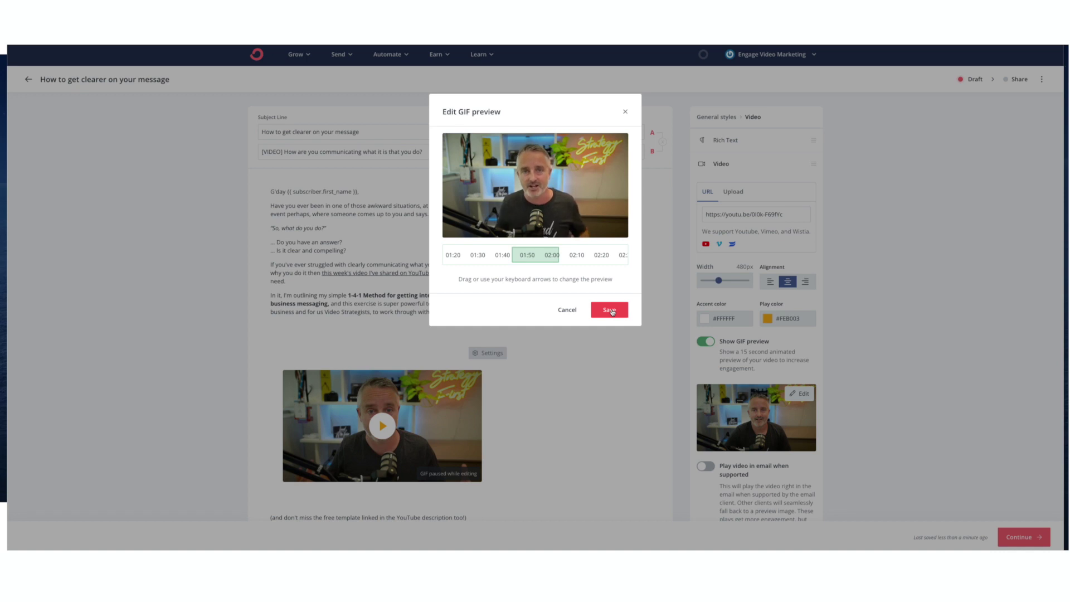
pyautogui.click(610, 310)
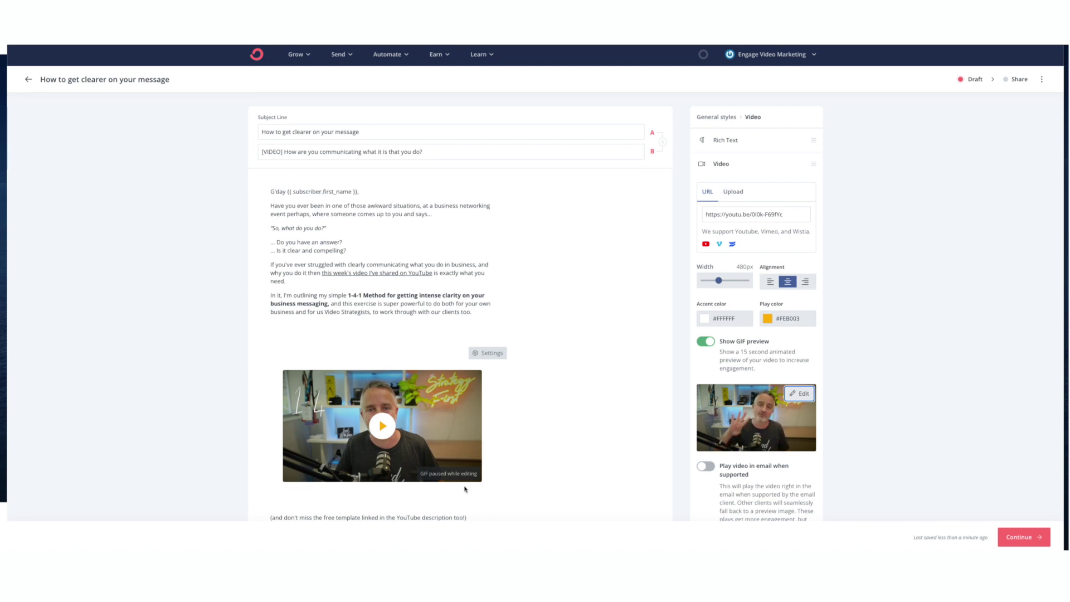
# Switch on 'Play video in email when supported' in the video block settings
pyautogui.click(707, 341)
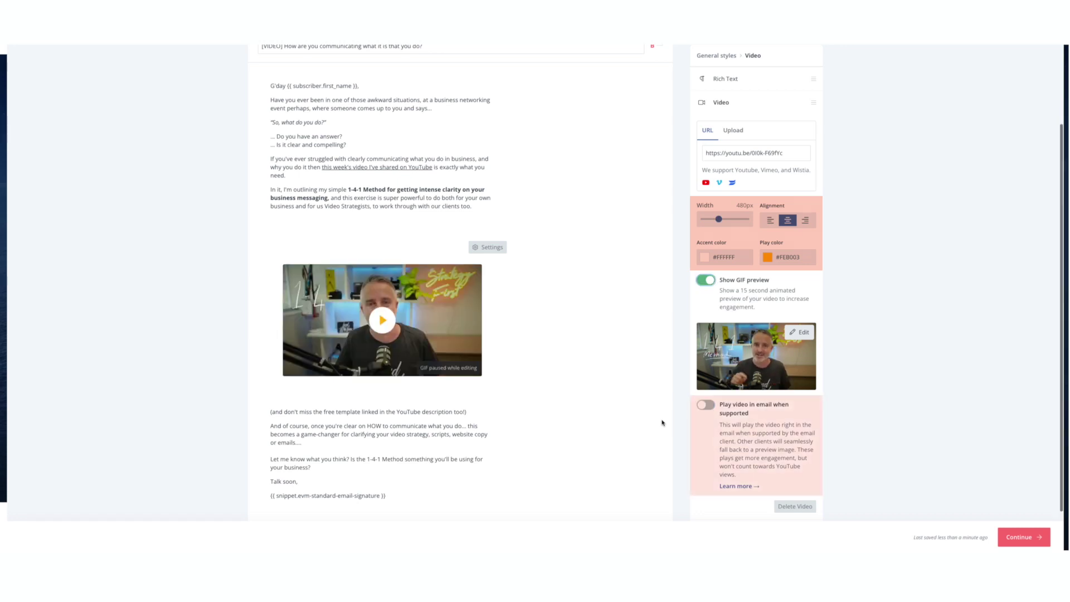
pyautogui.click(704, 405)
pyautogui.click(704, 405)
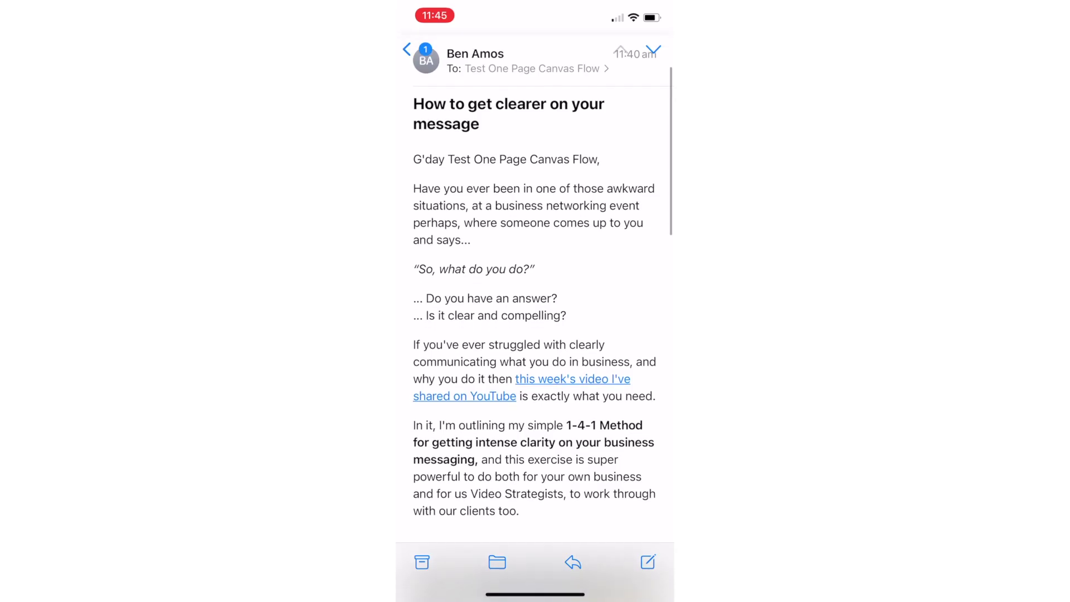
# Select the embedded YouTube video block and delete it from the email body
pyautogui.scroll(-5, 535, 301)
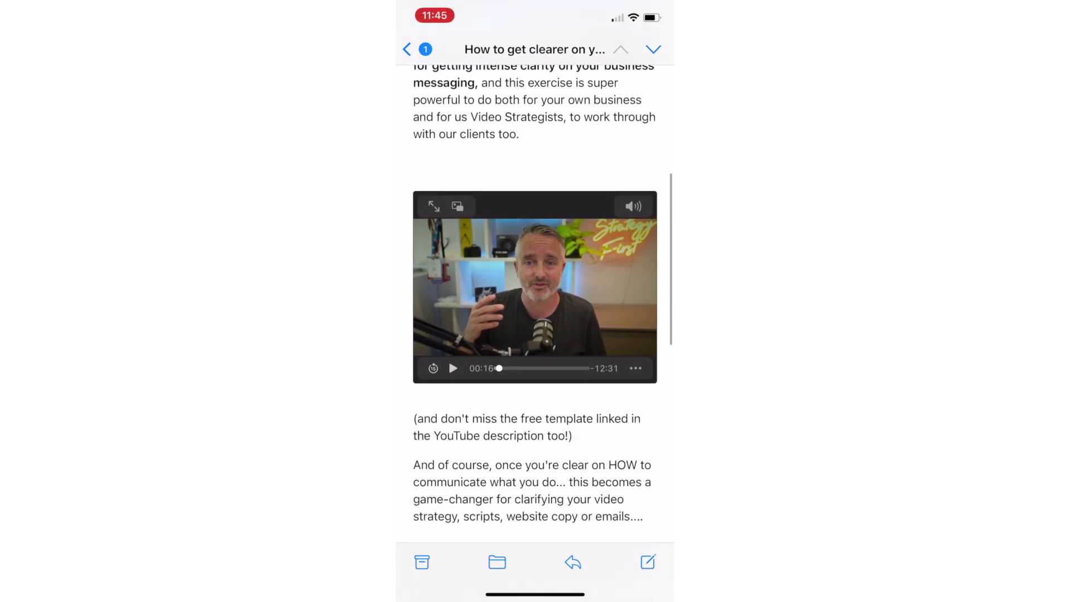
pyautogui.click(453, 368)
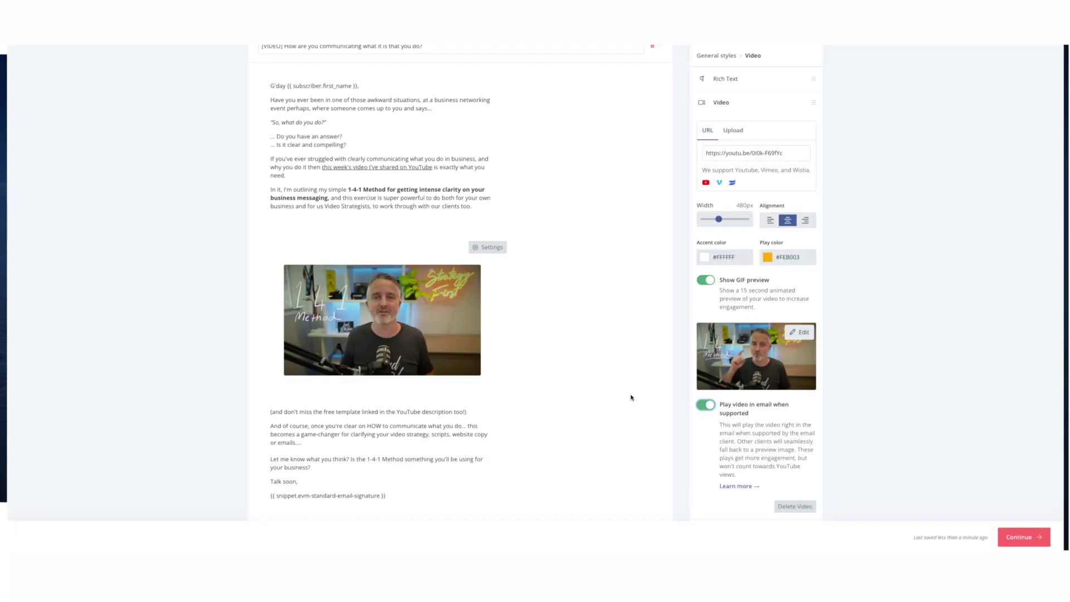
pyautogui.click(704, 405)
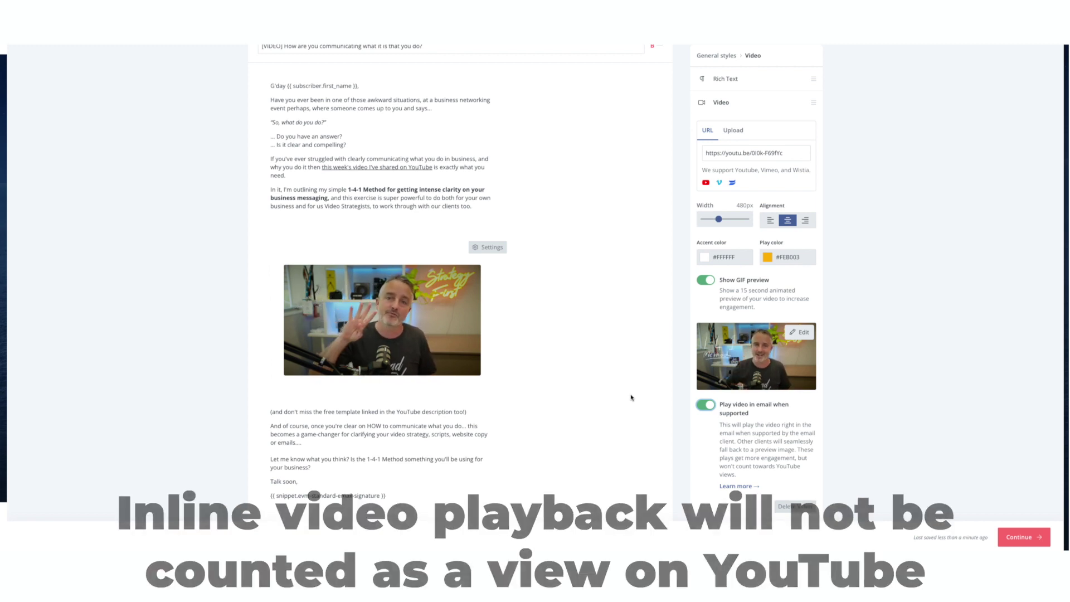
pyautogui.click(703, 405)
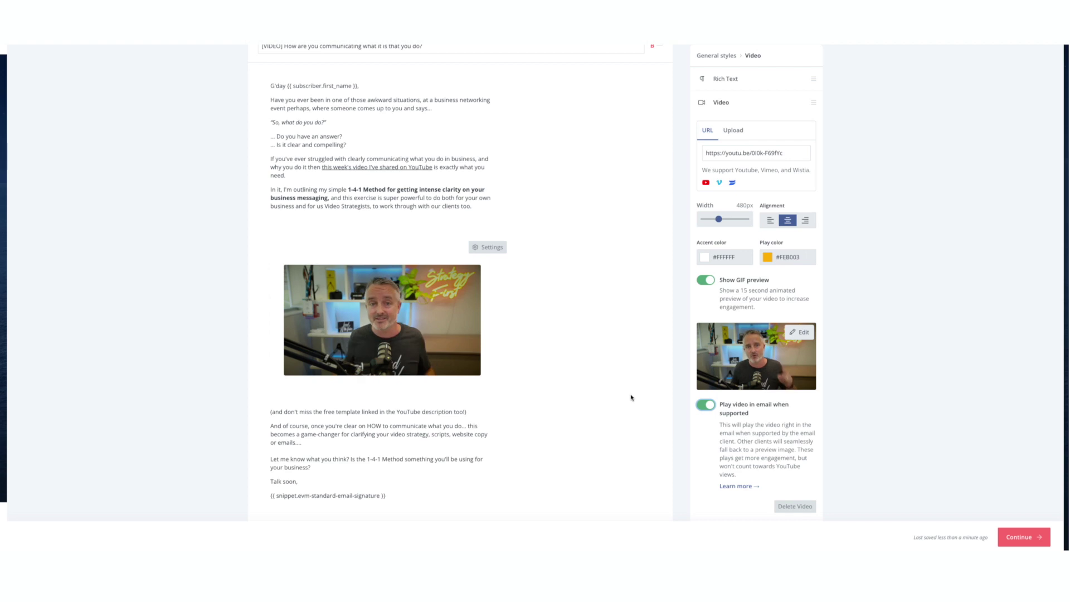
pyautogui.press('Delete')
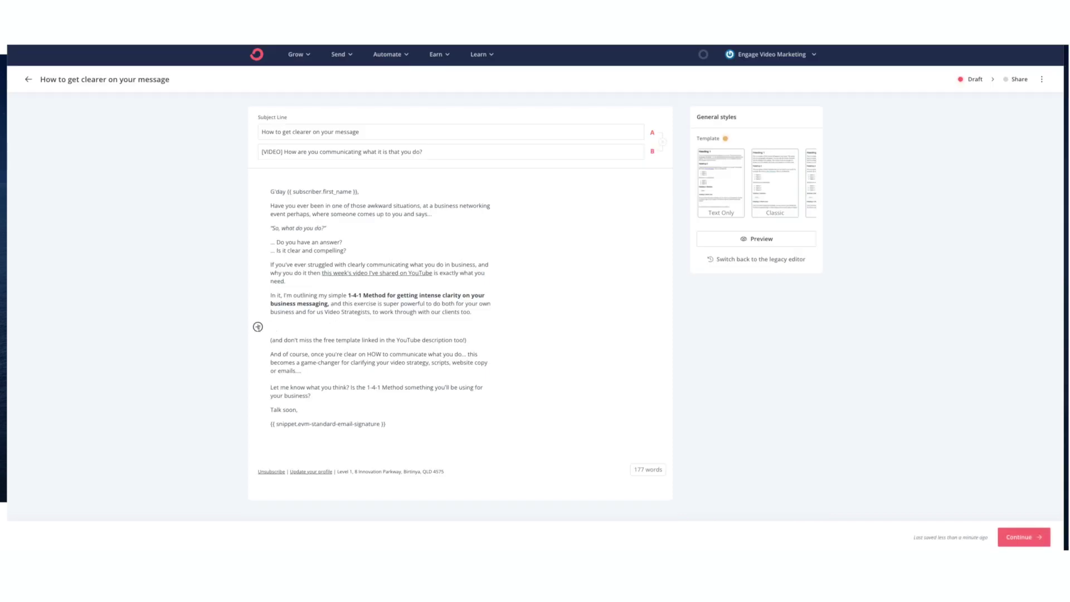
# Insert a new Video block and switch its source to Upload for a video file
pyautogui.click(257, 328)
pyautogui.scroll(-3, 293, 382)
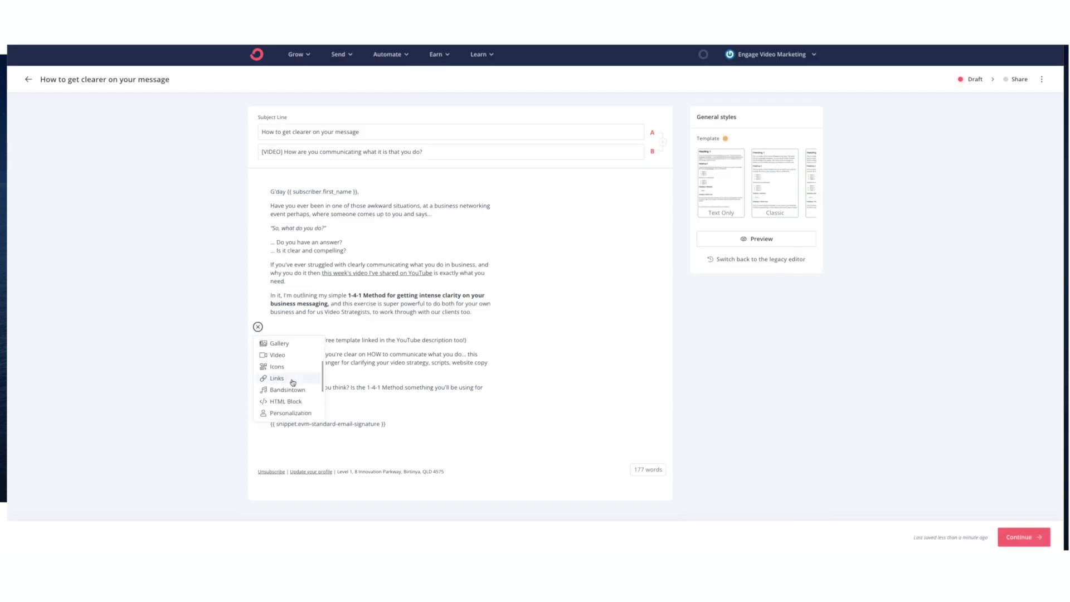
pyautogui.click(278, 355)
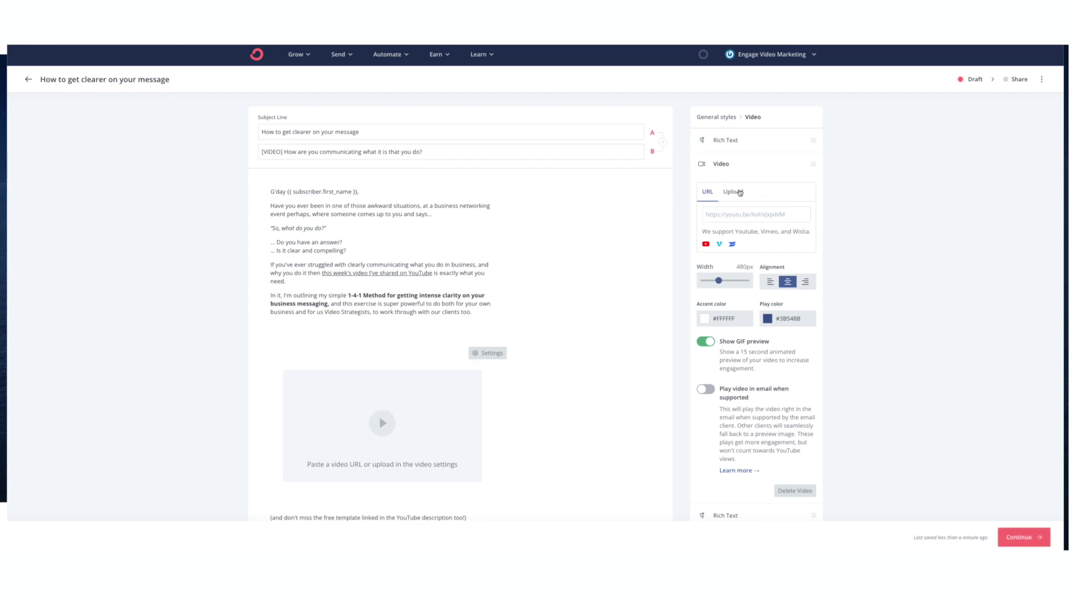
pyautogui.click(743, 193)
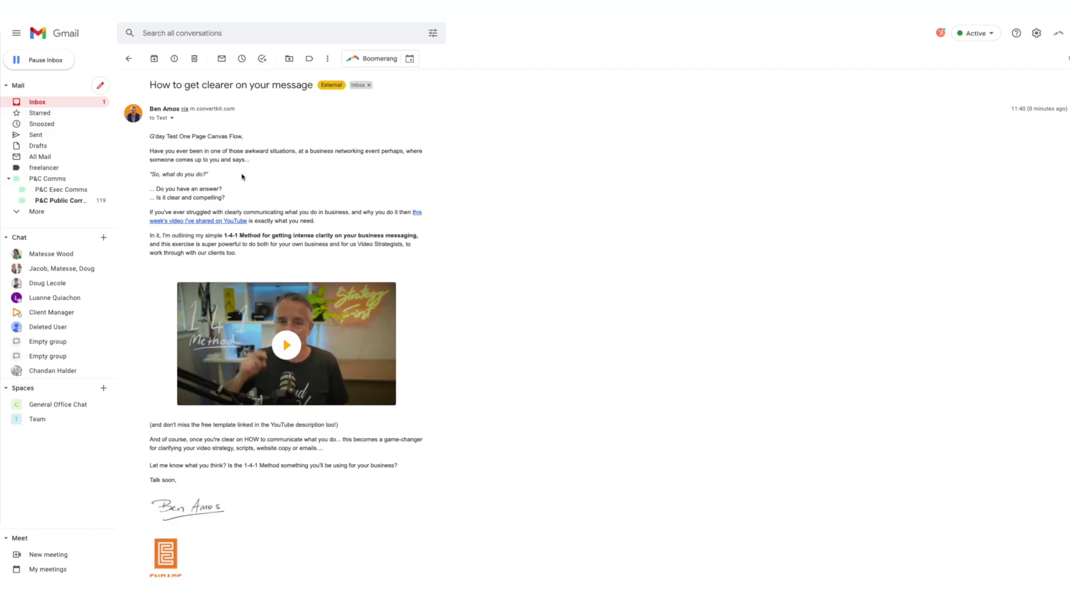
# Scroll through the received test email in Gmail to view the video thumbnail
pyautogui.scroll(-2, 442, 191)
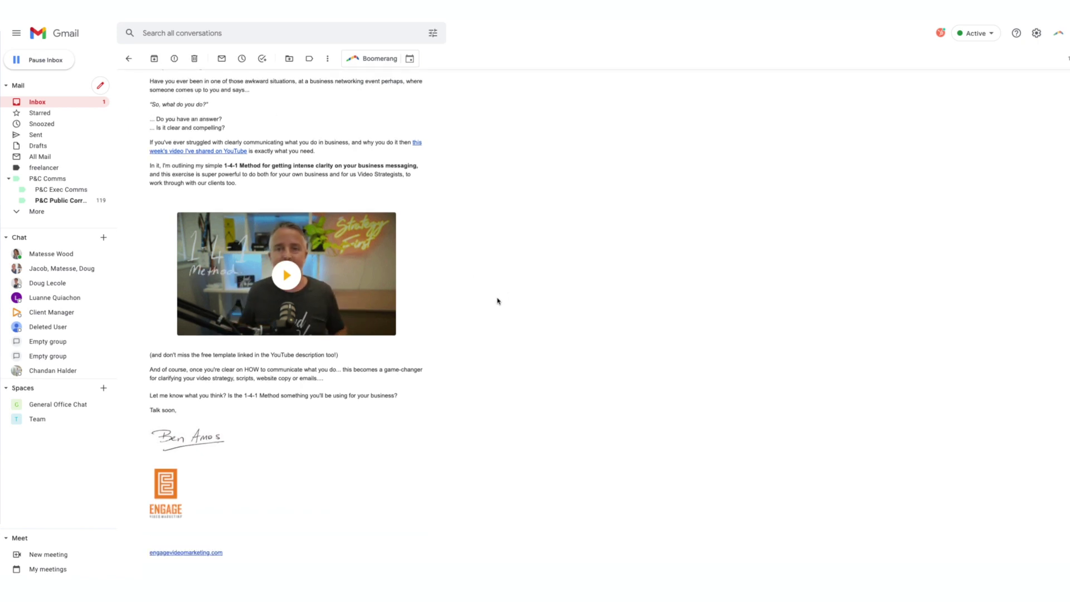
pyautogui.scroll(-1, 490, 301)
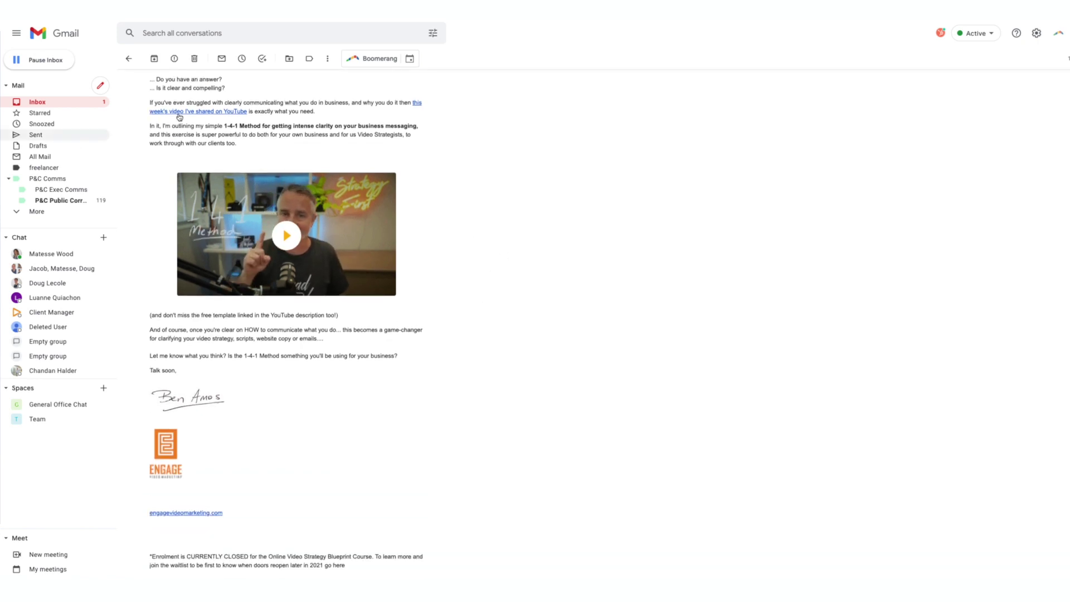
# Open the 1-4-1 Method video on YouTube from the email's video thumbnail
pyautogui.click(365, 215)
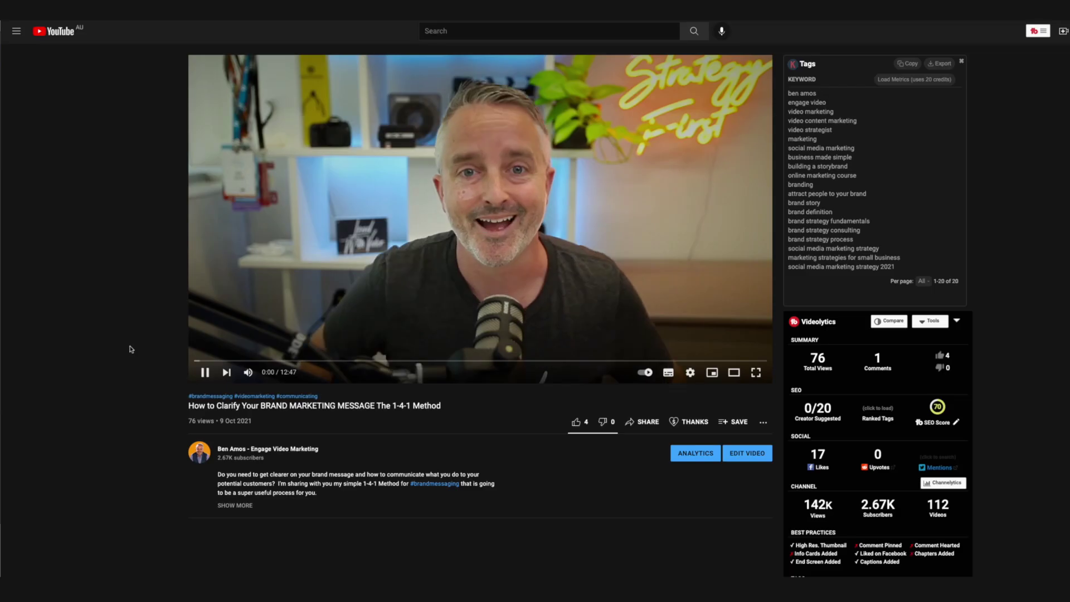